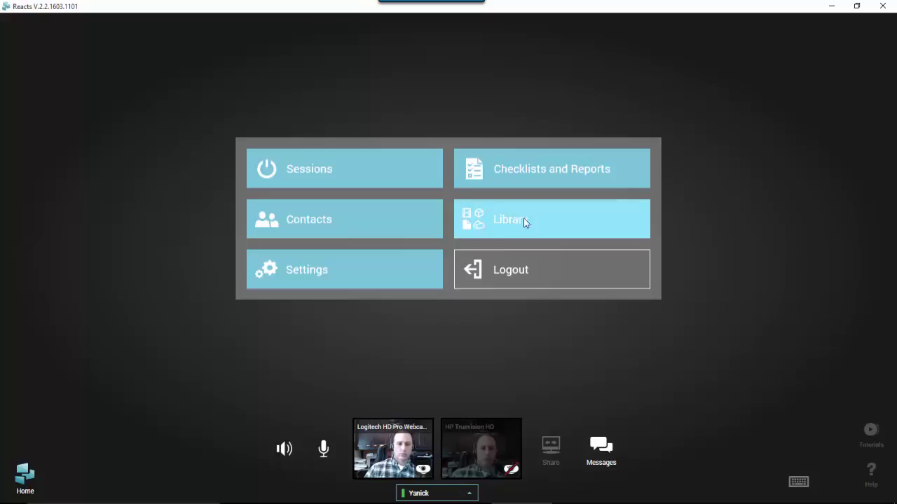
Filter the contacts to online users only and open an instant messaging conversation with the fourth contact listed
{"action": "left_click", "coordinate": [361, 210]}
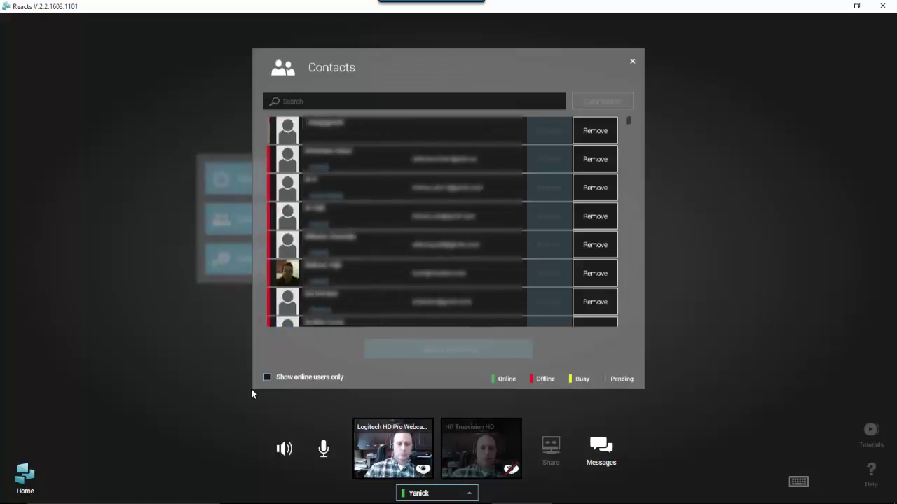
{"action": "left_click", "coordinate": [267, 378]}
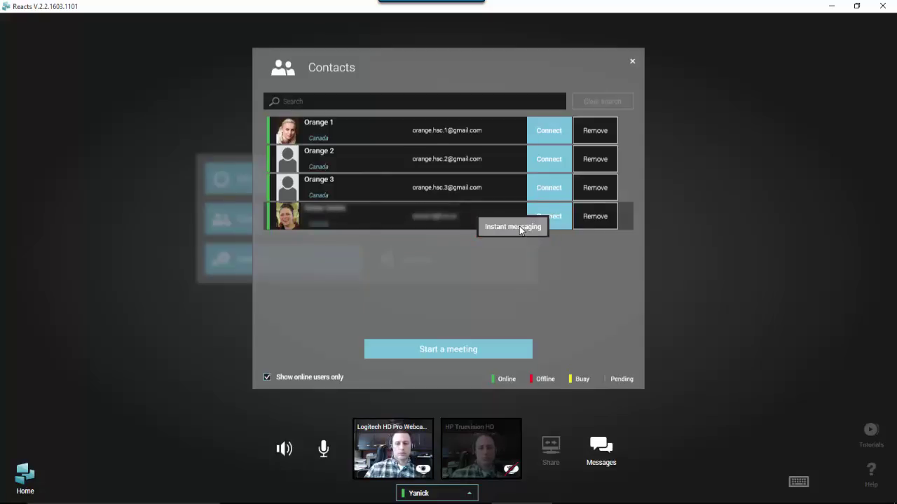
{"action": "left_click", "coordinate": [520, 230]}
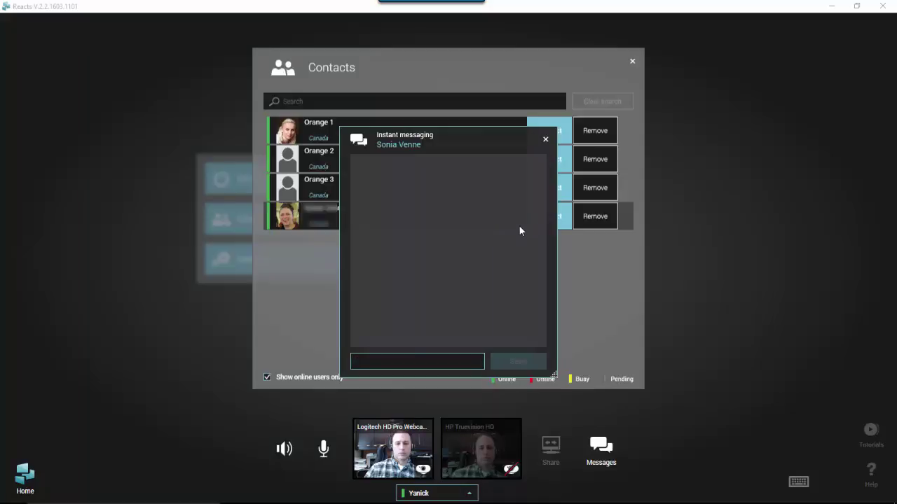
Send the contact two instant messages: "How are you ?" and "Are you available for a session ?"
{"action": "type", "text": "Ho"}
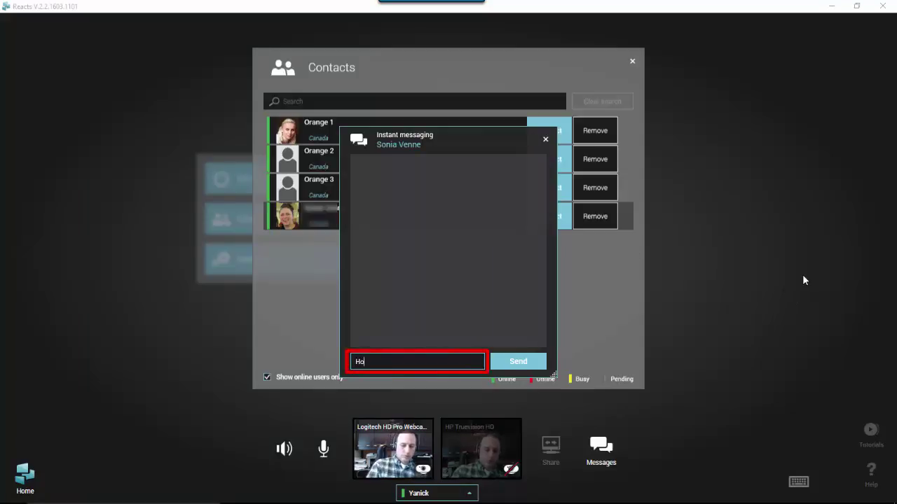
{"action": "type", "text": "w are you ?"}
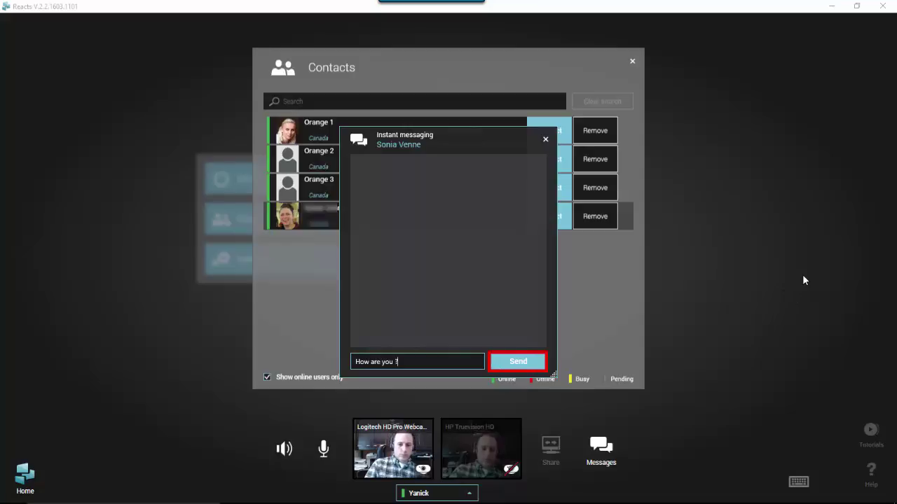
{"action": "key", "text": "Return"}
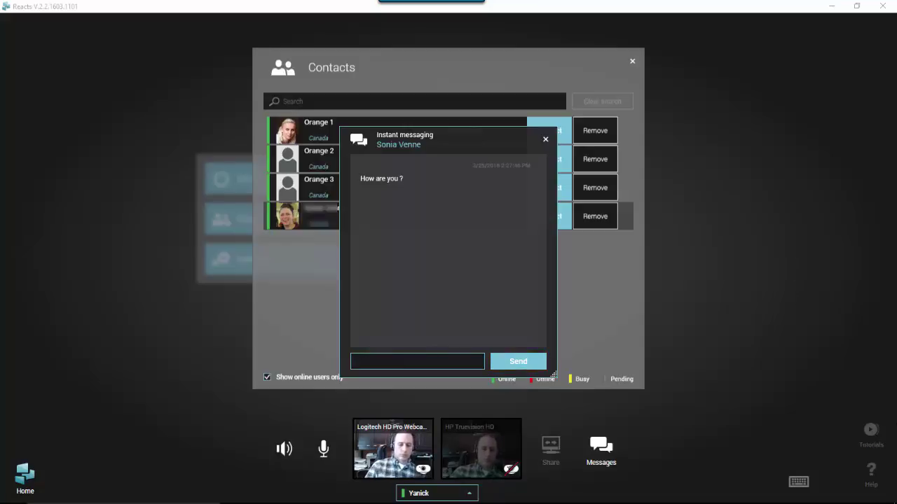
{"action": "type", "text": "Are you available for a session ?"}
{"action": "key", "text": "Return"}
Start a message to Orange 1 with the other contact's first name followed by "will"
{"action": "type", "text": "Sonia w"}
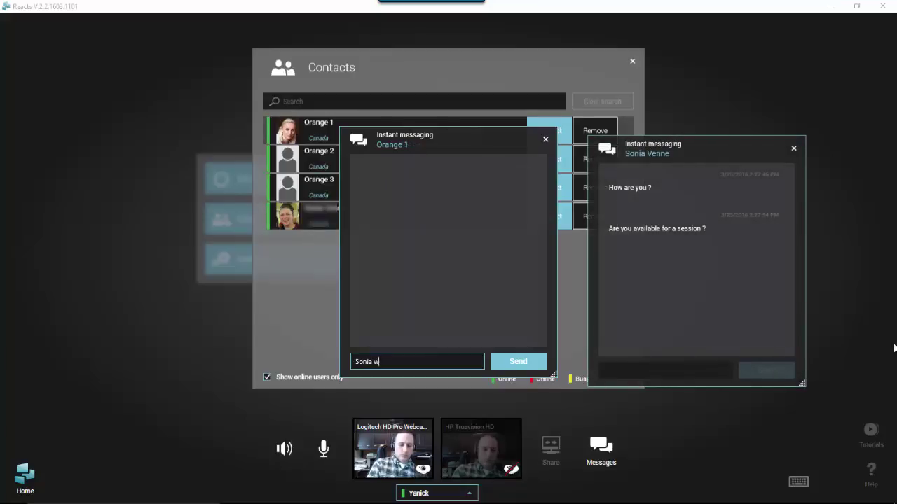
{"action": "type", "text": "ill"}
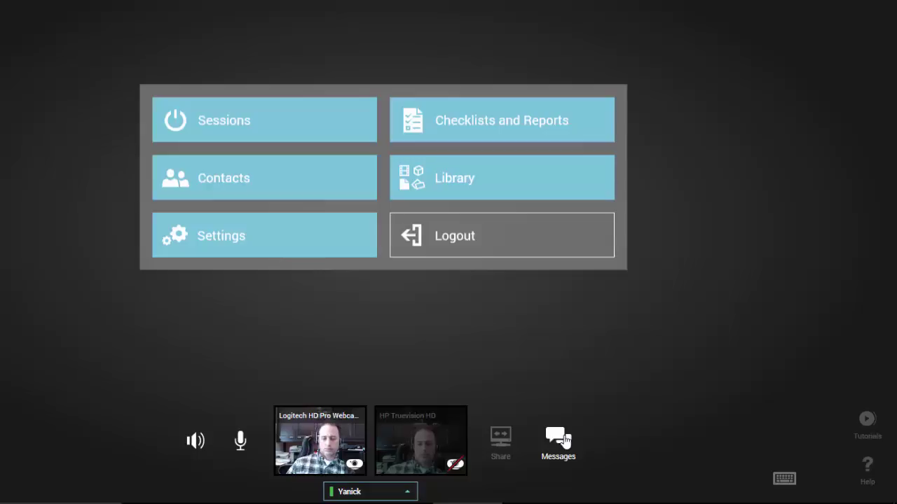
Search the instant messaging list by the previously messaged contact's first name and open that conversation
{"action": "left_click", "coordinate": [565, 440]}
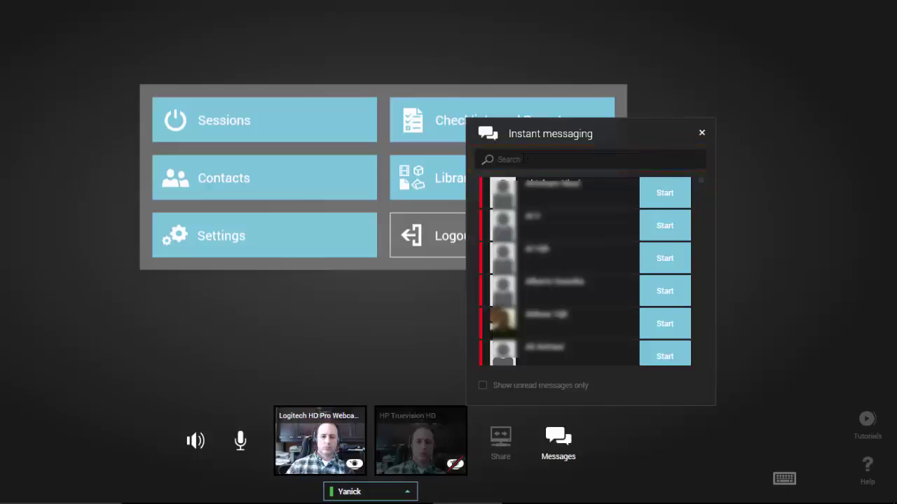
{"action": "left_click", "coordinate": [526, 159]}
{"action": "type", "text": "sonia"}
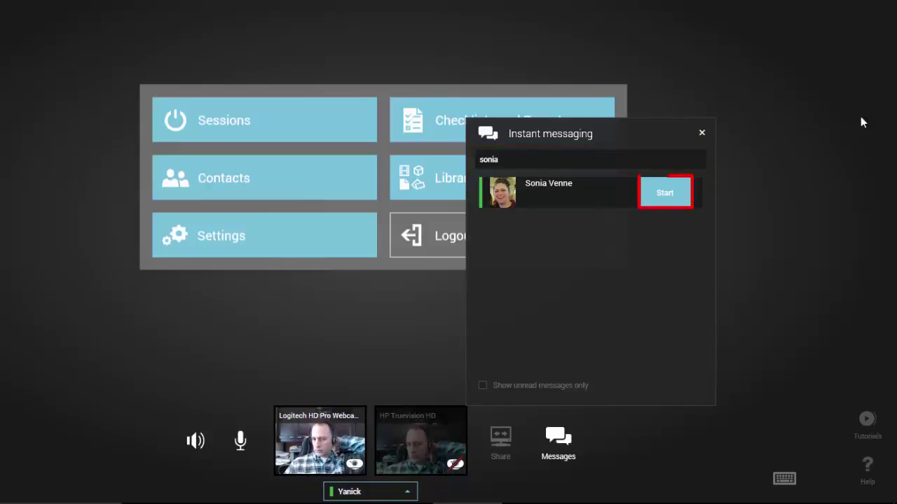
{"action": "left_click", "coordinate": [664, 199]}
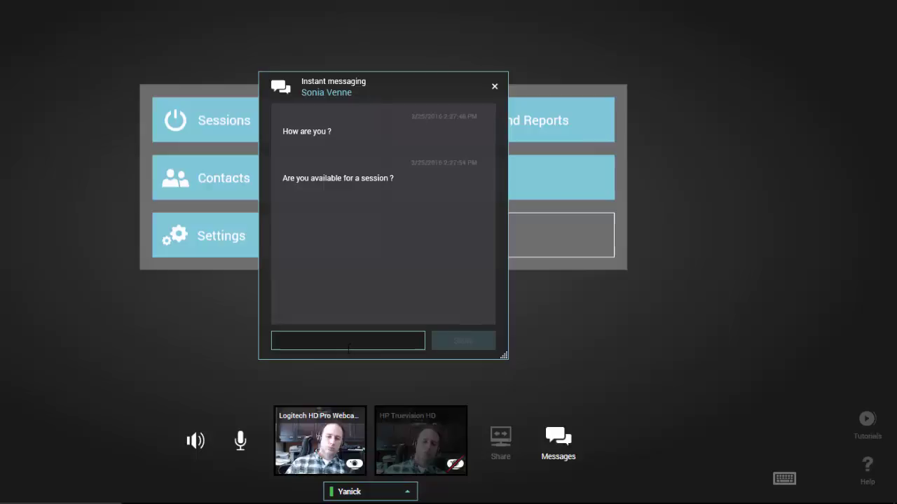
Write the message "We will change th etime to 2 P" to the contact and go back through the text towards the typo
{"action": "type", "text": "We will"}
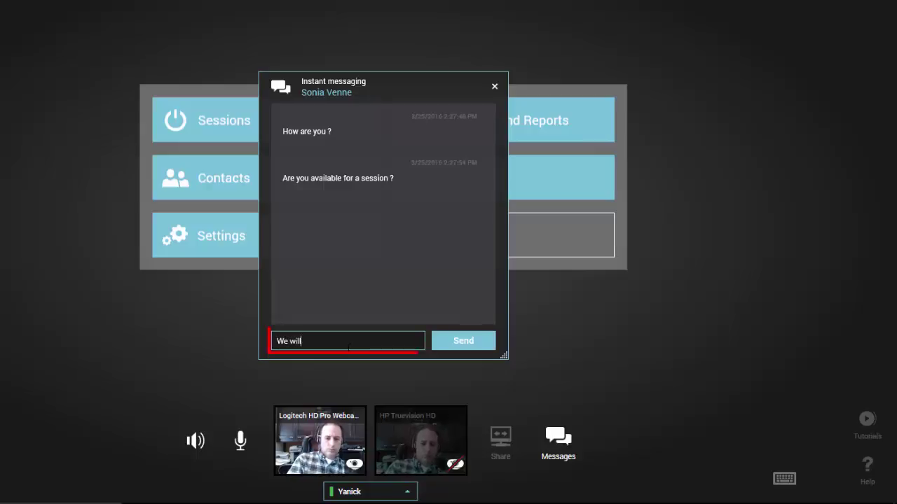
{"action": "type", "text": " change th eti"}
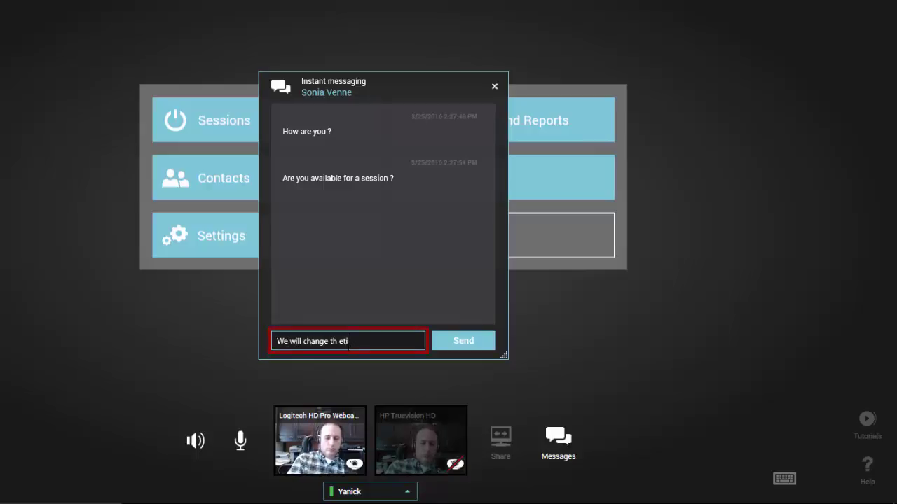
{"action": "type", "text": "me to 2 P"}
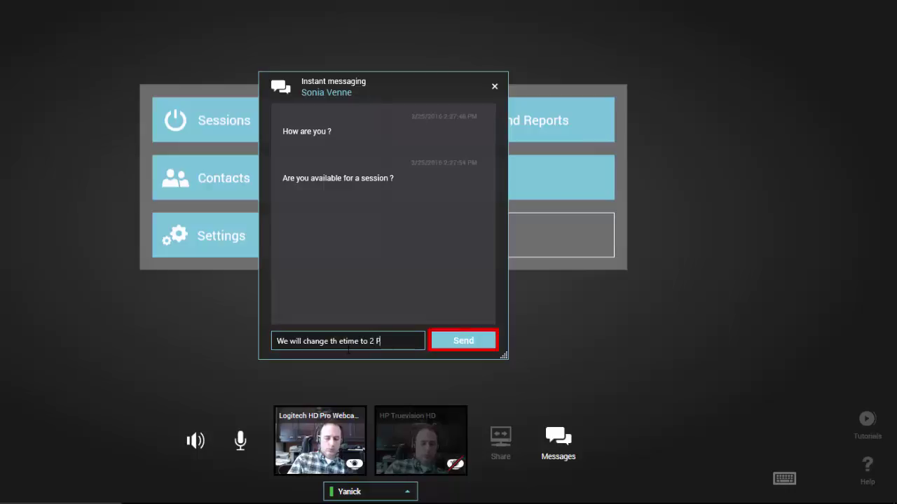
{"action": "key", "text": "Left"}
{"action": "key", "text": "Left"}
{"action": "key", "text": "Left"}
{"action": "key", "text": "Left"}
{"action": "key", "text": "Left"}
{"action": "key", "text": "Left"}
{"action": "key", "text": "Left"}
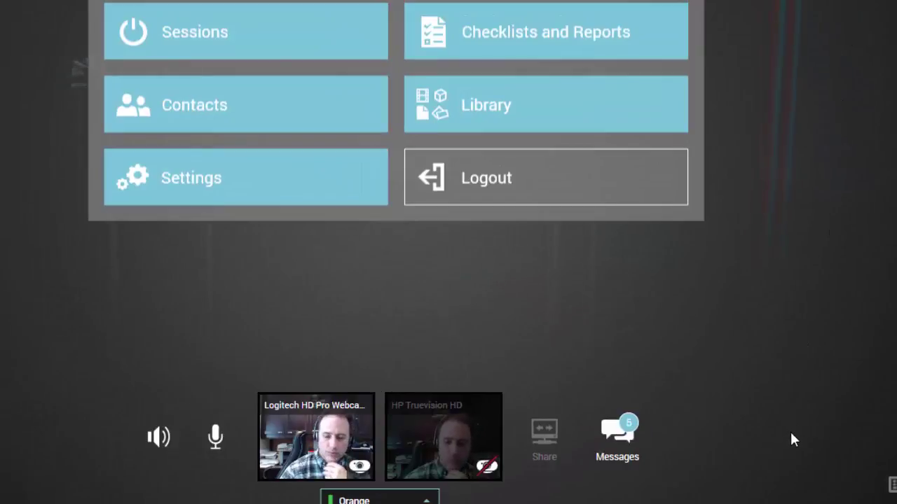
Limit the instant messaging list to unread messages and open the second contact's conversation
{"action": "left_click", "coordinate": [619, 441]}
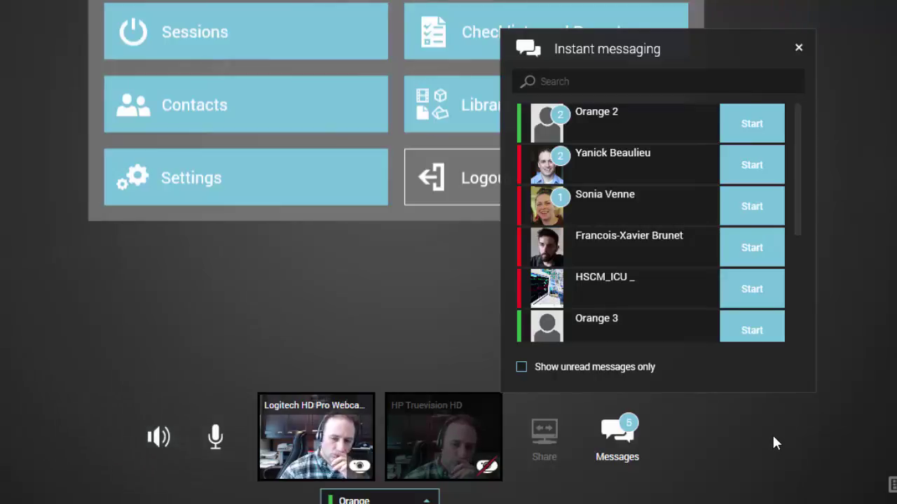
{"action": "left_click", "coordinate": [521, 366]}
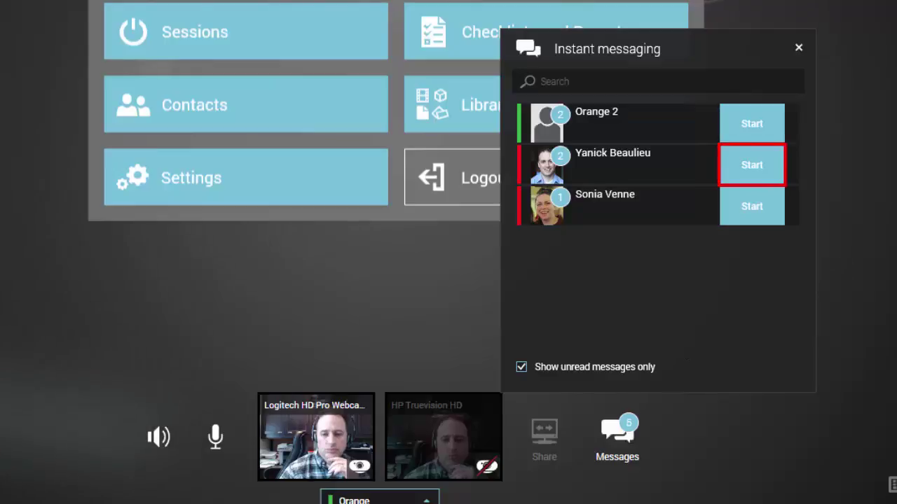
{"action": "left_click", "coordinate": [744, 168]}
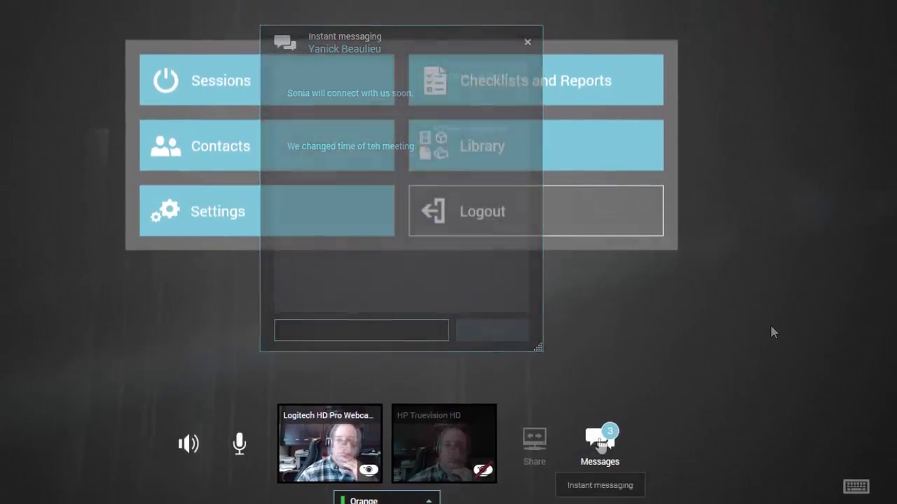
Reopen the instant messaging list and review which contacts still have unread messages
{"action": "left_click", "coordinate": [599, 441]}
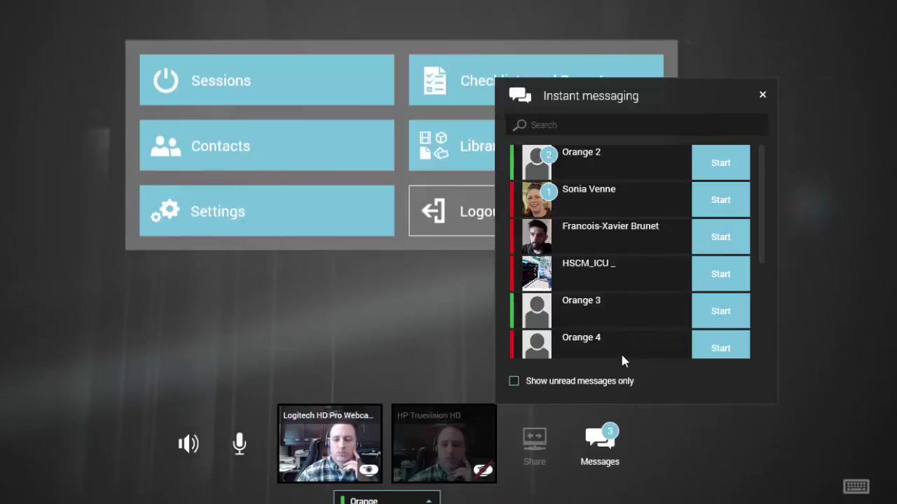
{"action": "scroll", "coordinate": [608, 302], "scroll_direction": "down", "scroll_amount": 3}
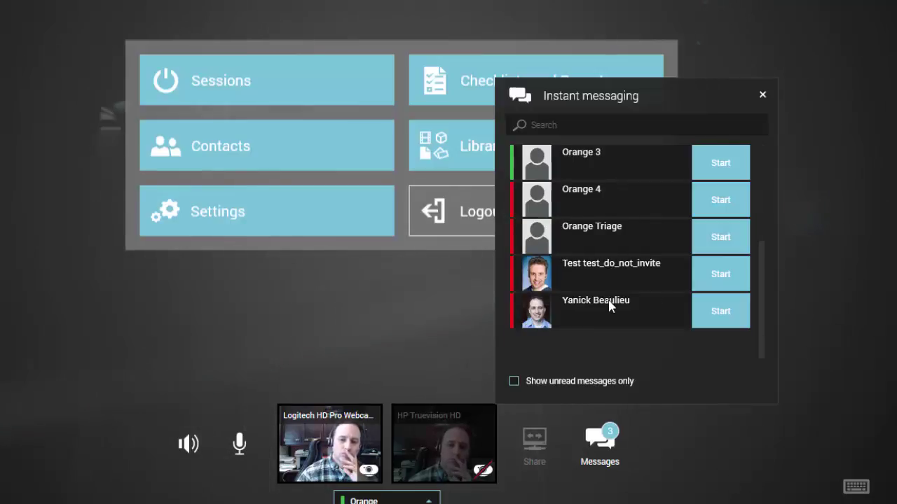
{"action": "scroll", "coordinate": [610, 304], "scroll_direction": "up", "scroll_amount": 3}
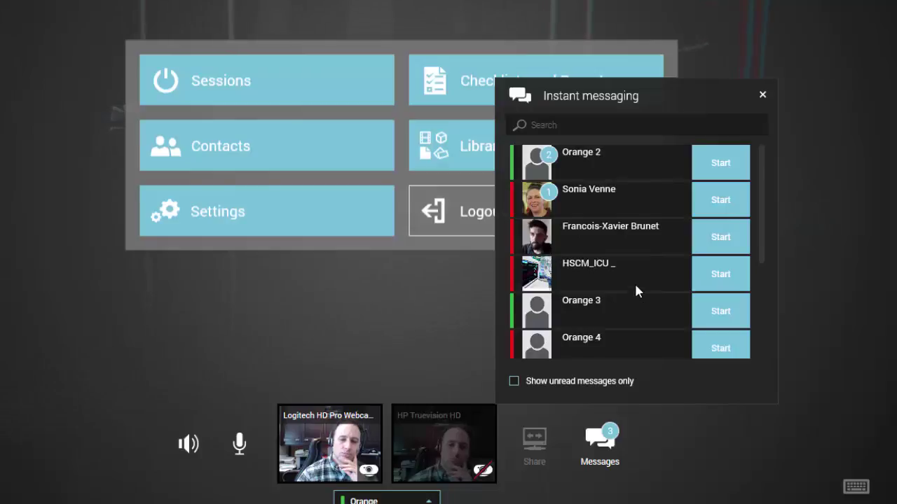
{"action": "scroll", "coordinate": [636, 289], "scroll_direction": "down", "scroll_amount": 3}
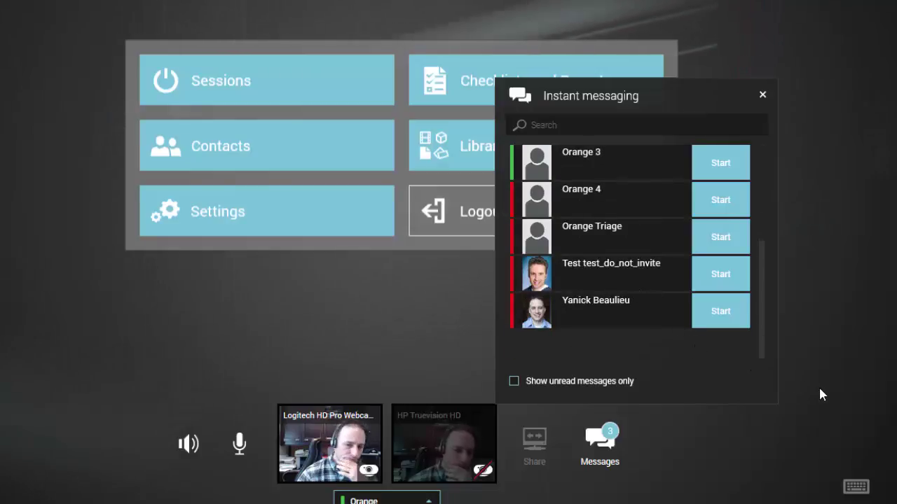